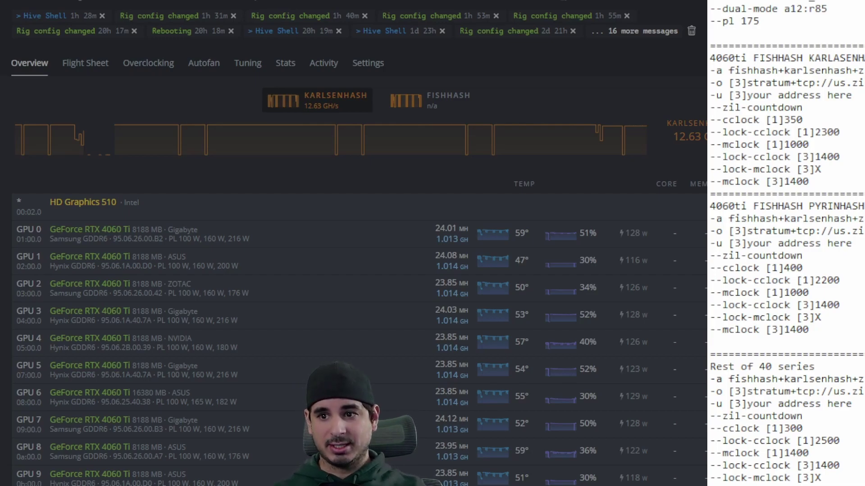
Scroll up to view the 40 series rig's IRON + HTN Rigel Miner flight sheet on k1pool
scroll(216, 113, up, 5)
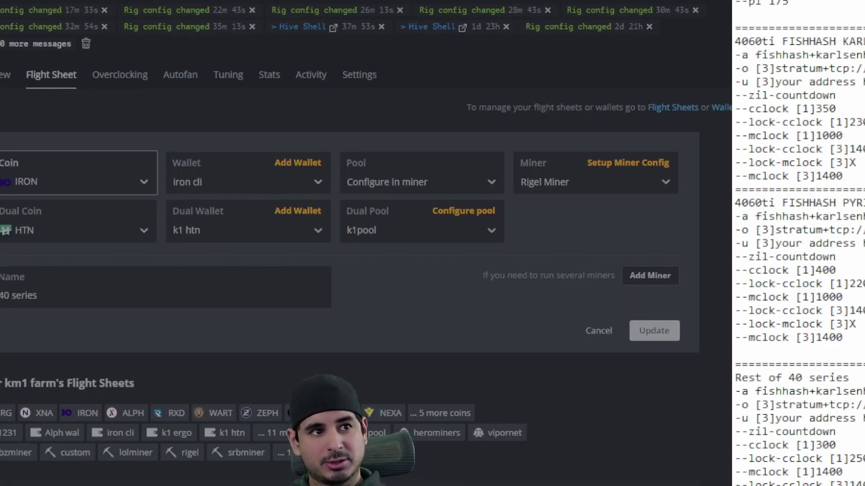
Review the Coin and Pool lists, keeping IRON as the coin and the miner-configured pool
click(89, 182)
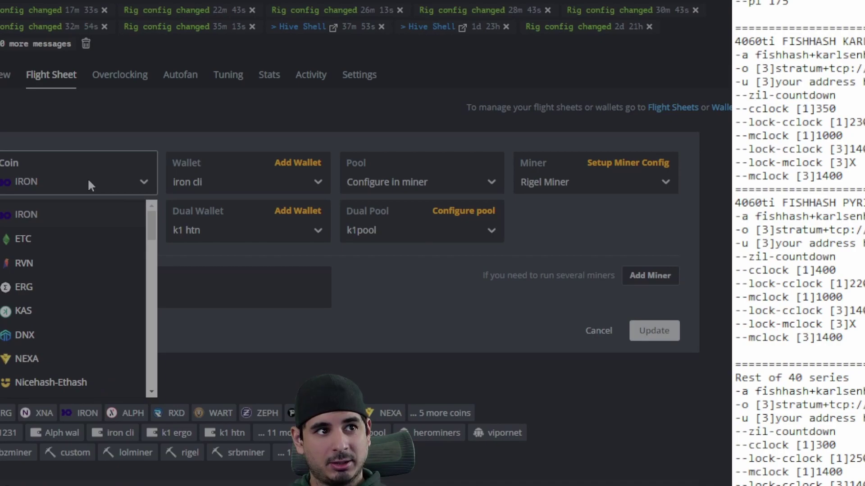
click(88, 181)
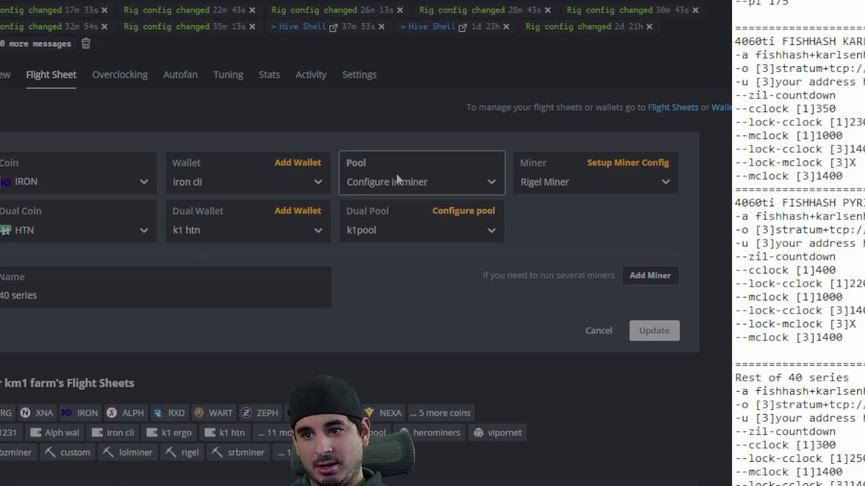
click(388, 181)
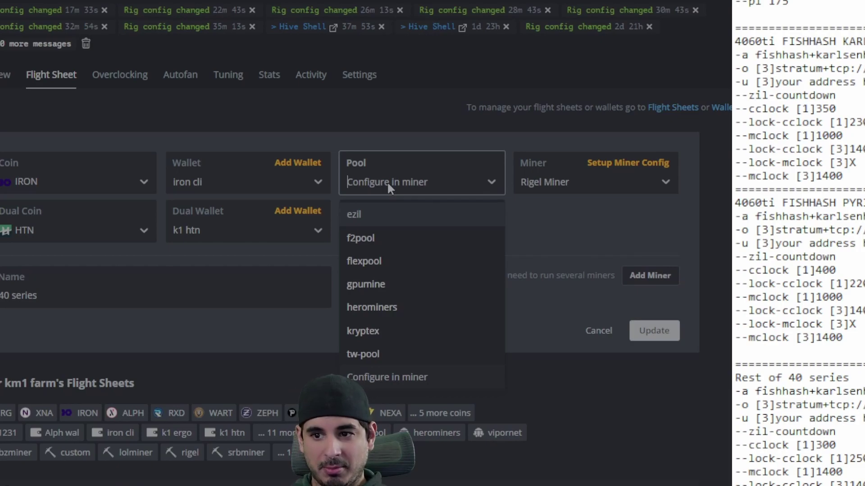
click(334, 308)
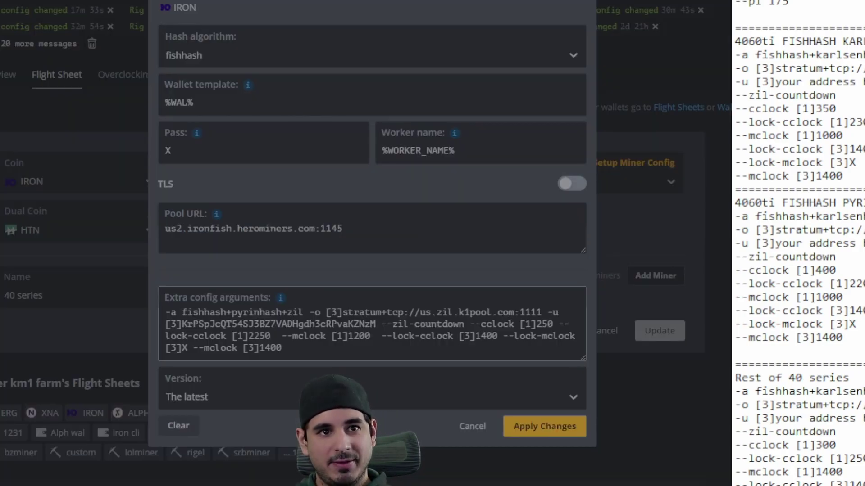
Highlight the 4060 Ti settings in the notes, then cancel the Rigel Miner config unchanged
drag(843, 338, 735, 41)
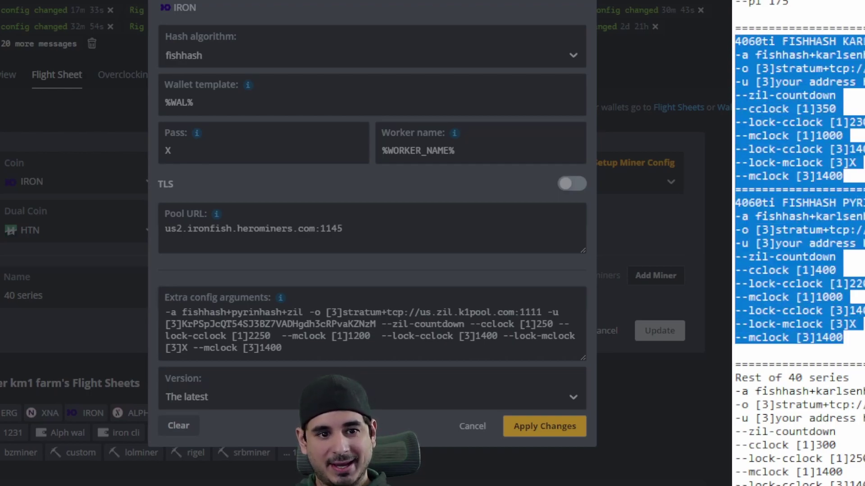
click(736, 41)
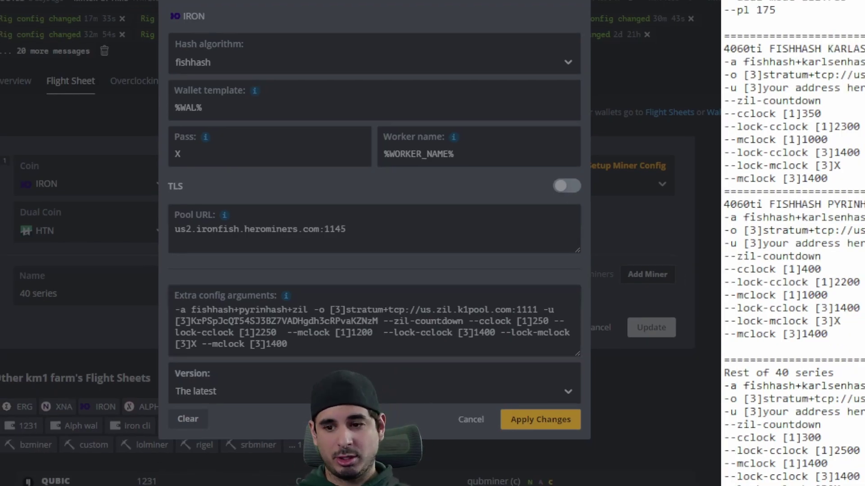
click(483, 424)
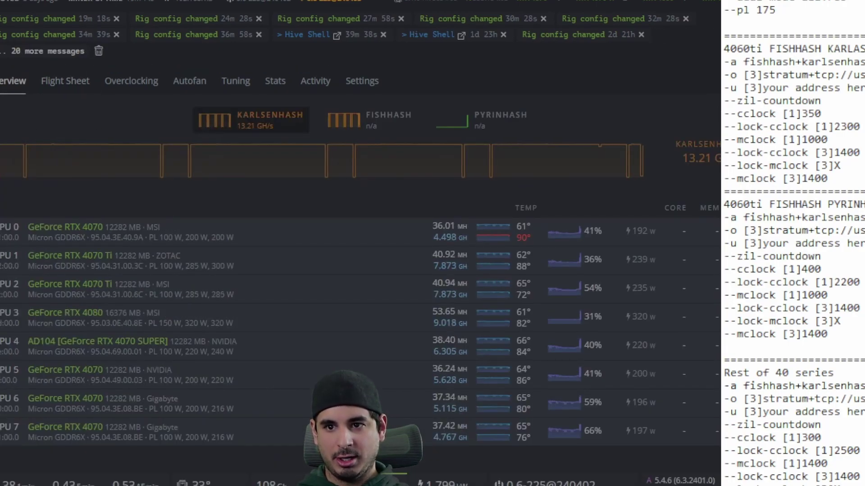
Switch to the OCTO_5 rig with its twelve RTX 4060 Ti cards, then focus the notes
click(139, 2)
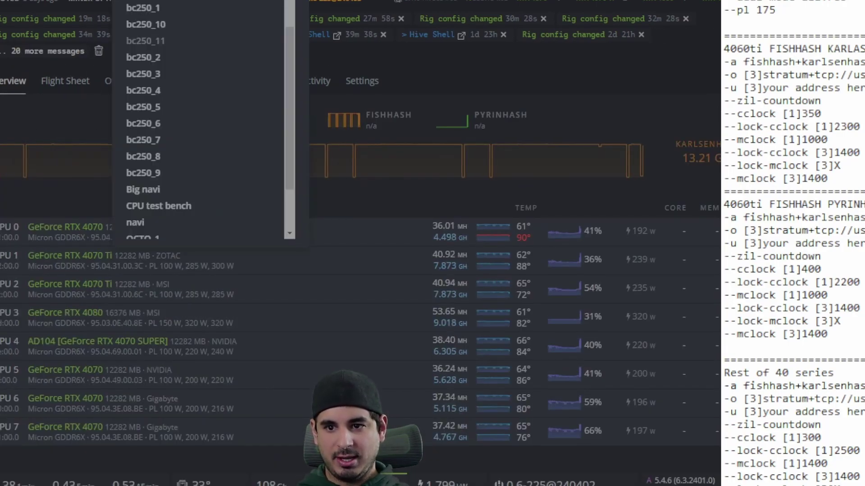
scroll(147, 179, down, 2)
scroll(152, 229, down, 2)
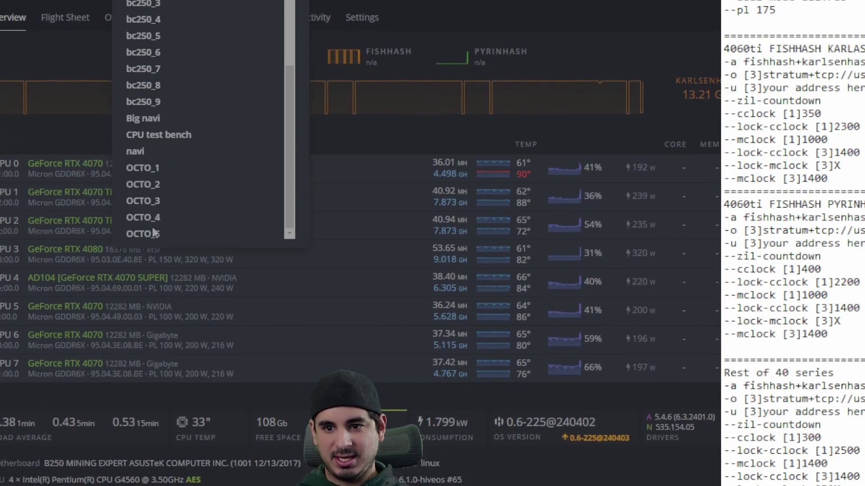
click(153, 234)
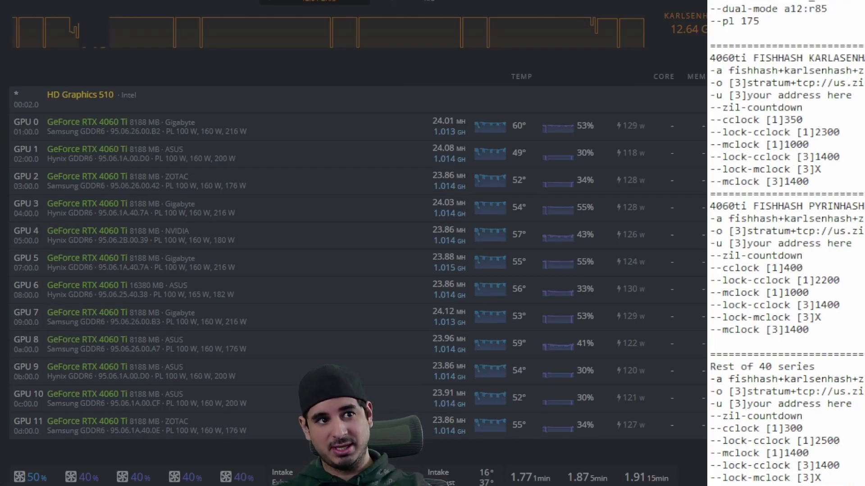
click(814, 144)
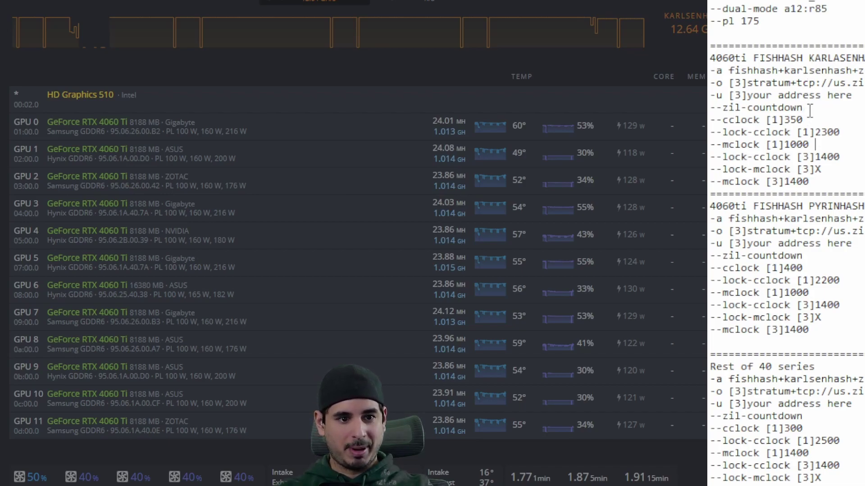
drag(809, 120, 766, 122)
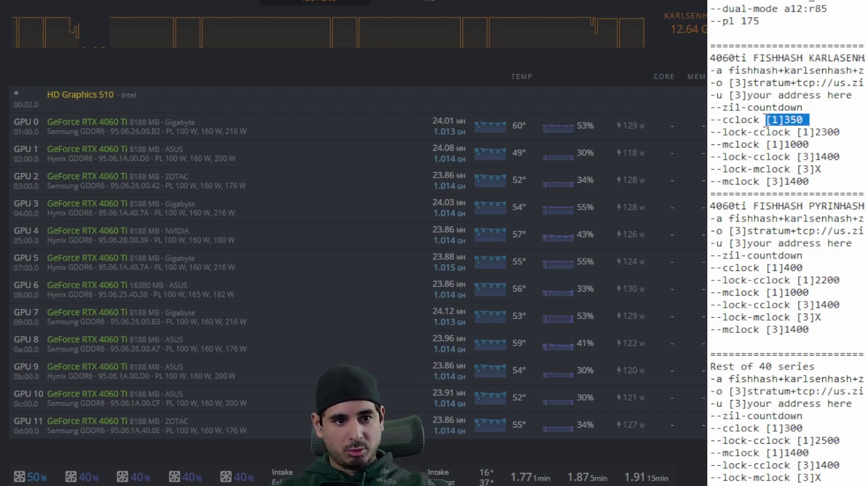
click(806, 122)
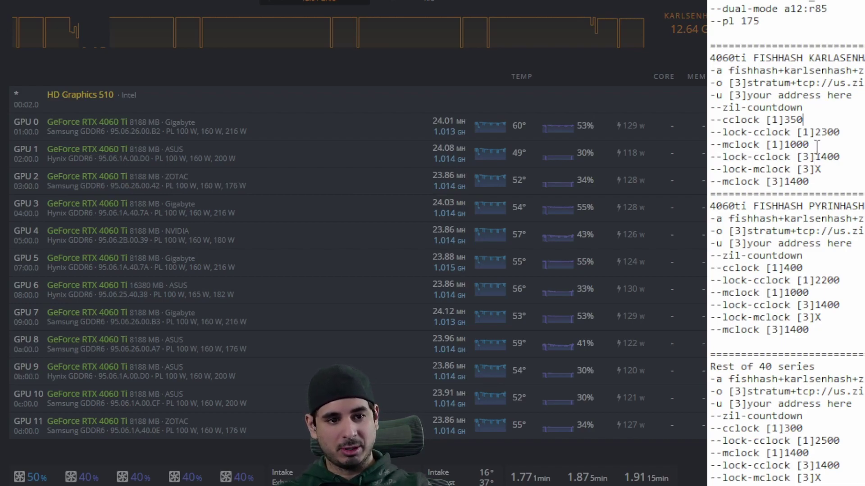
drag(815, 145, 784, 144)
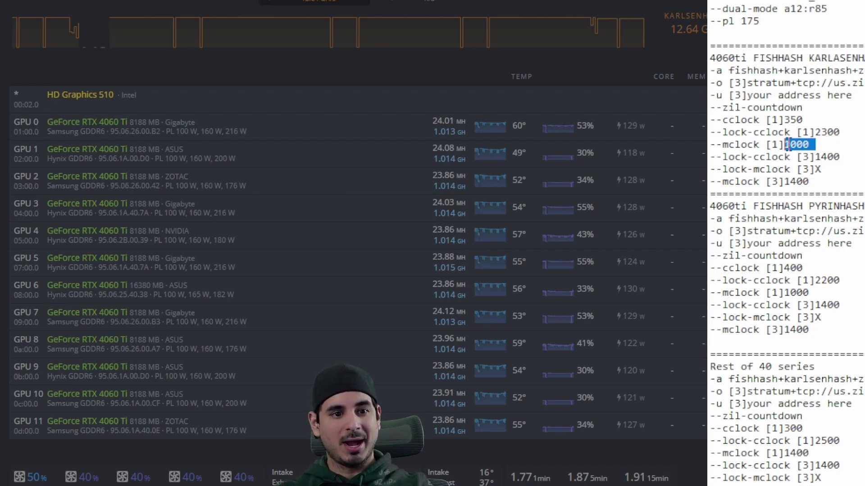
click(816, 145)
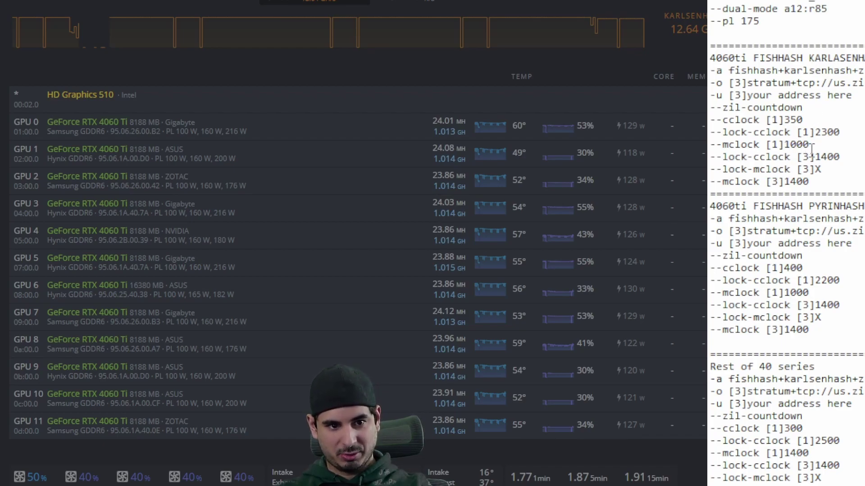
drag(845, 133, 815, 131)
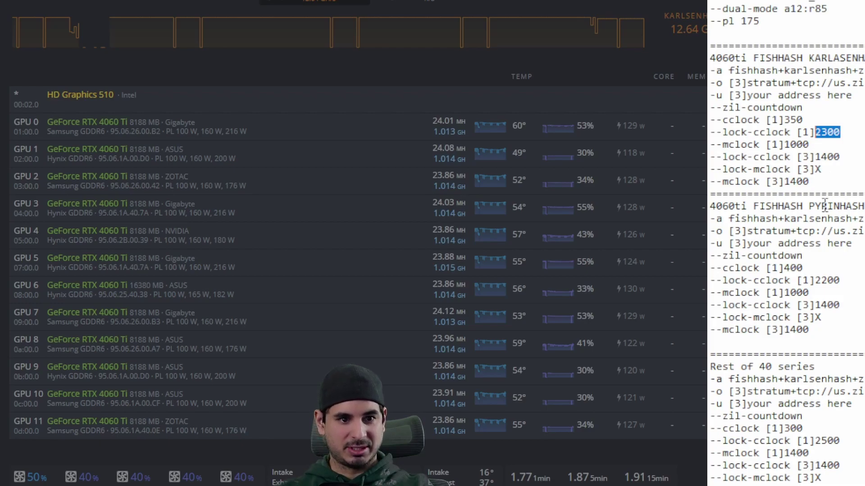
drag(823, 185, 710, 157)
click(835, 183)
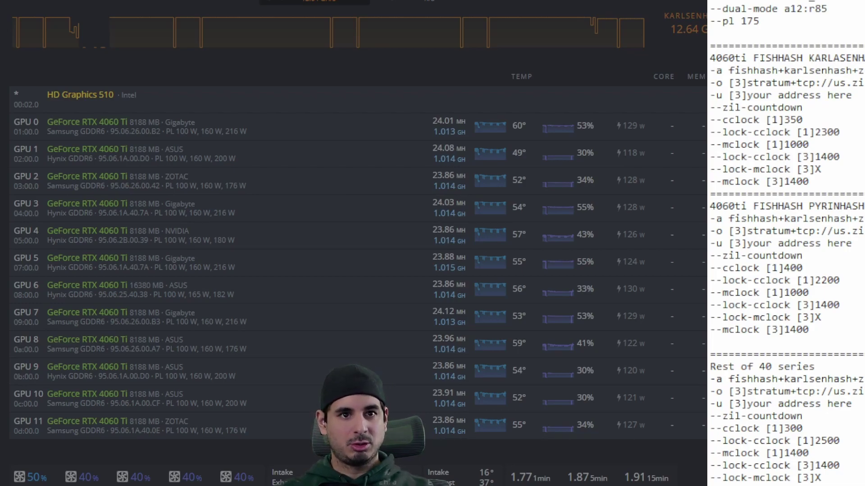
Pick the 40 series rig, with its RTX 4070 and 4080 cards, from the rig list
scroll(786, 243, down, 9)
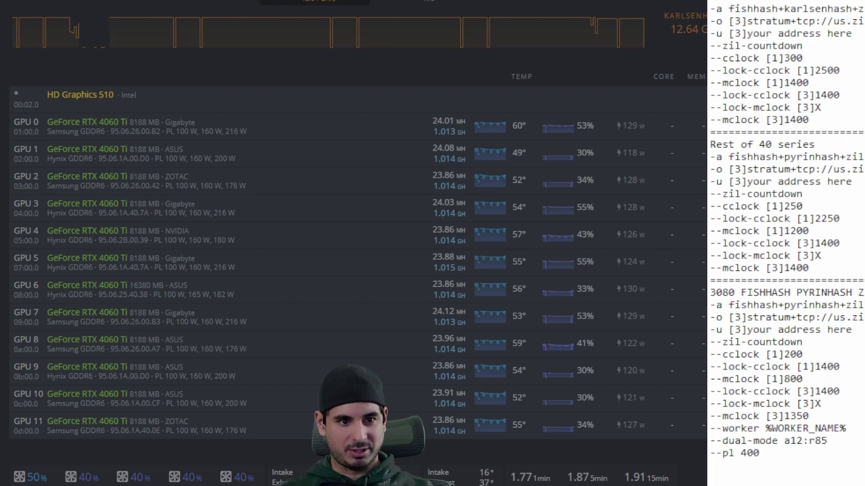
scroll(783, 112, up, 3)
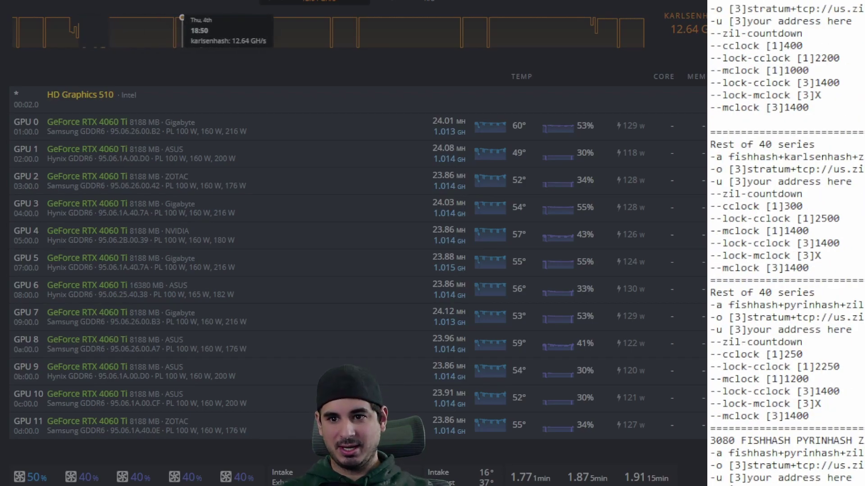
click(189, 2)
scroll(174, 83, up, 4)
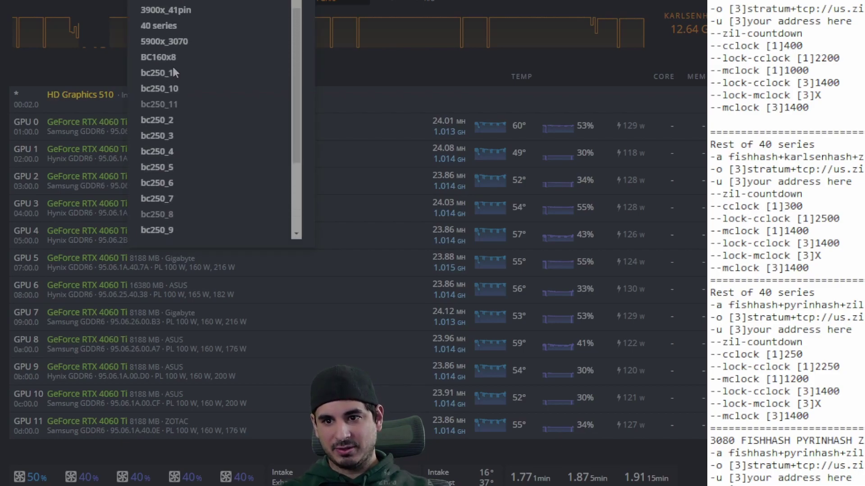
click(162, 86)
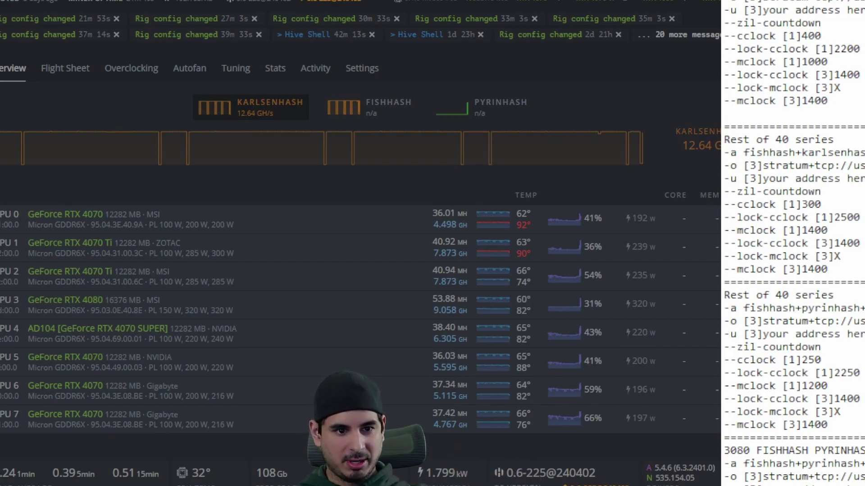
drag(834, 230, 797, 228)
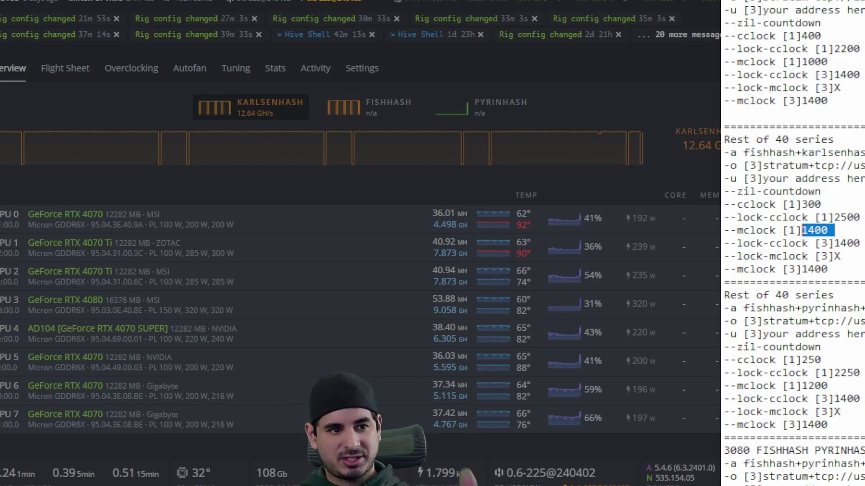
triple_click(822, 191)
click(823, 192)
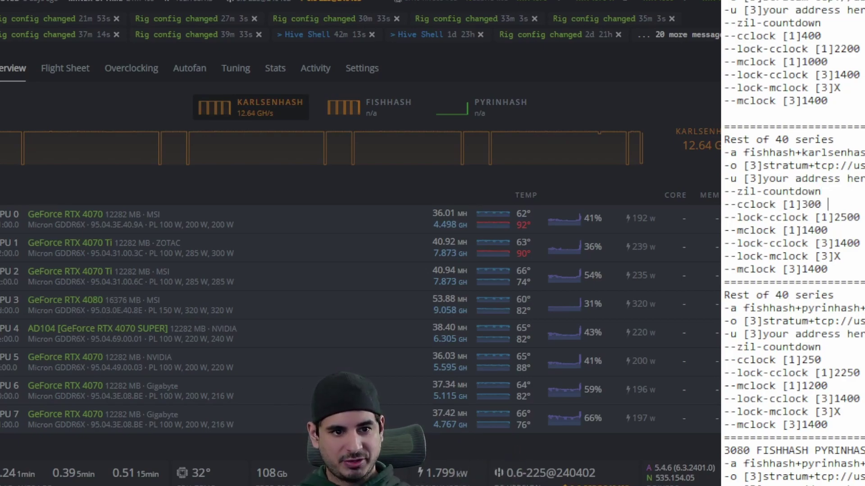
drag(860, 217, 801, 205)
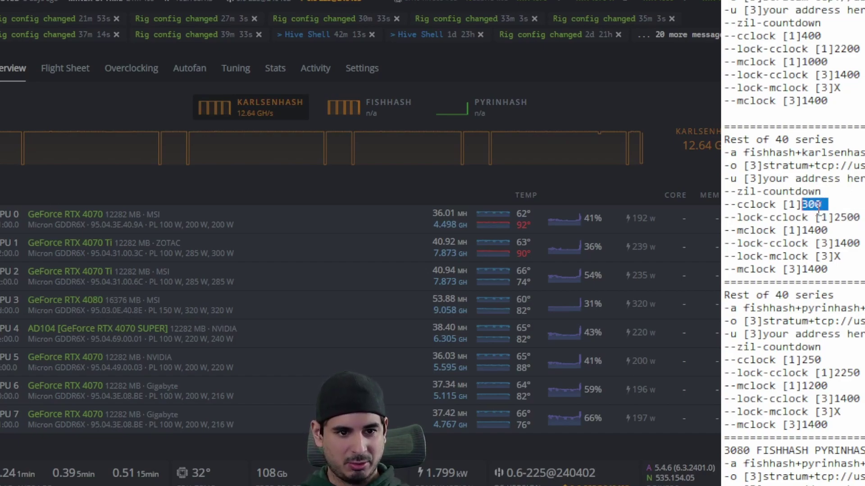
drag(834, 217, 857, 219)
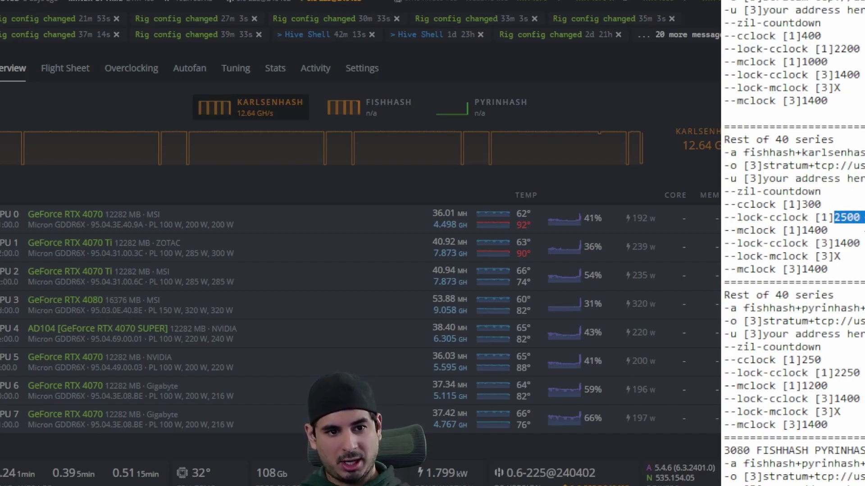
click(859, 220)
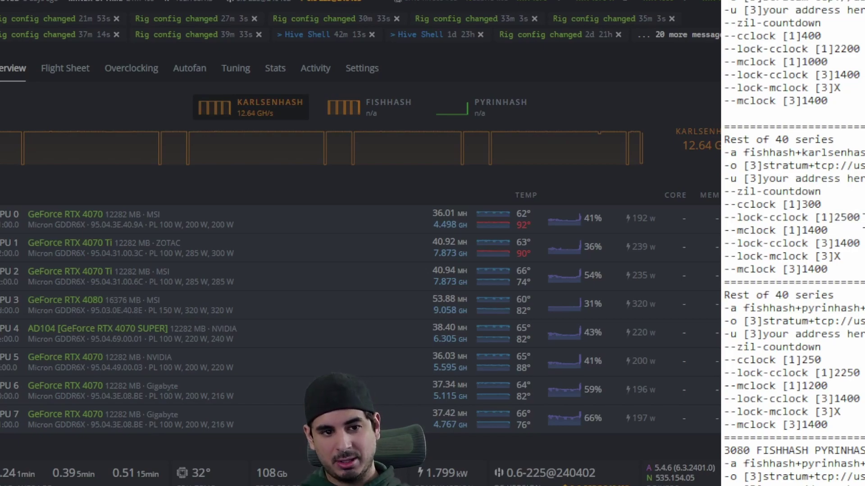